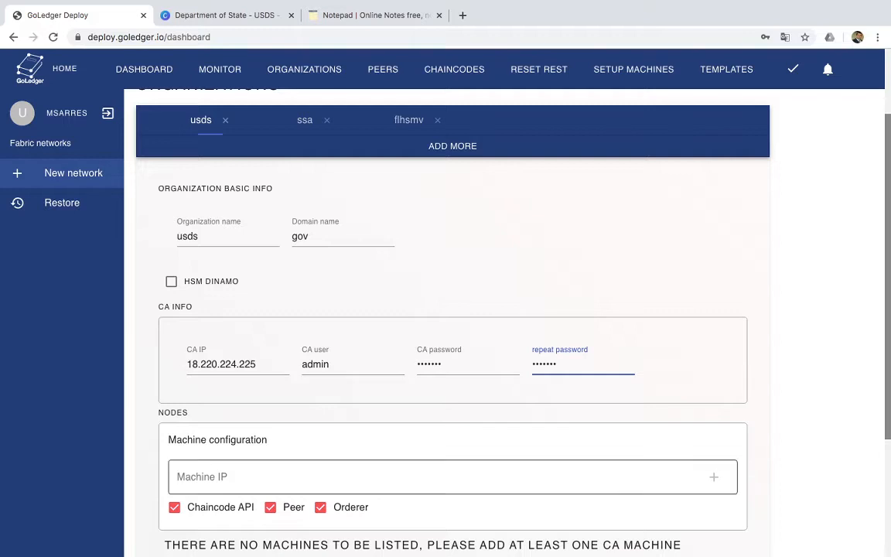
Add the usds organization's CA IP 18.220.224.225 as a machine with the Chaincode API, Peer and Orderer roles
{"action": "double_click", "coordinate": [221, 365]}
{"action": "key", "text": "ctrl+c"}
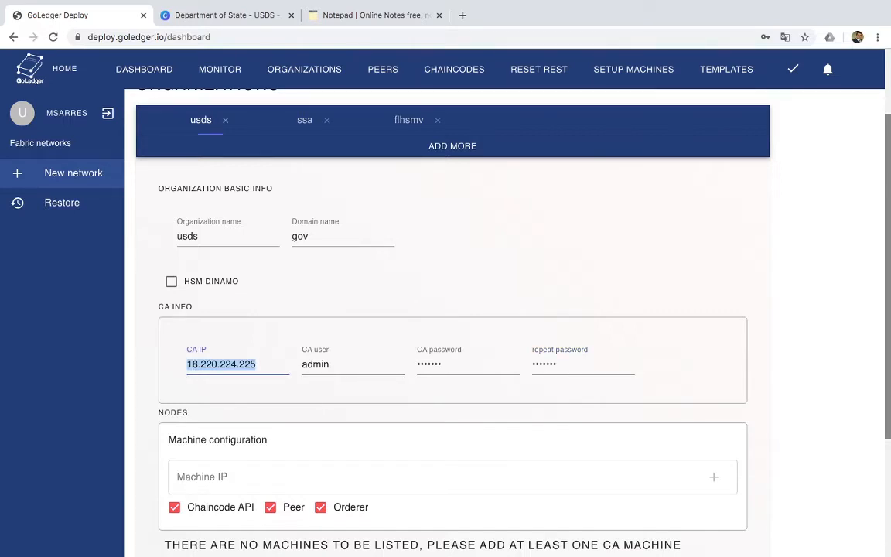
{"action": "left_click", "coordinate": [232, 477]}
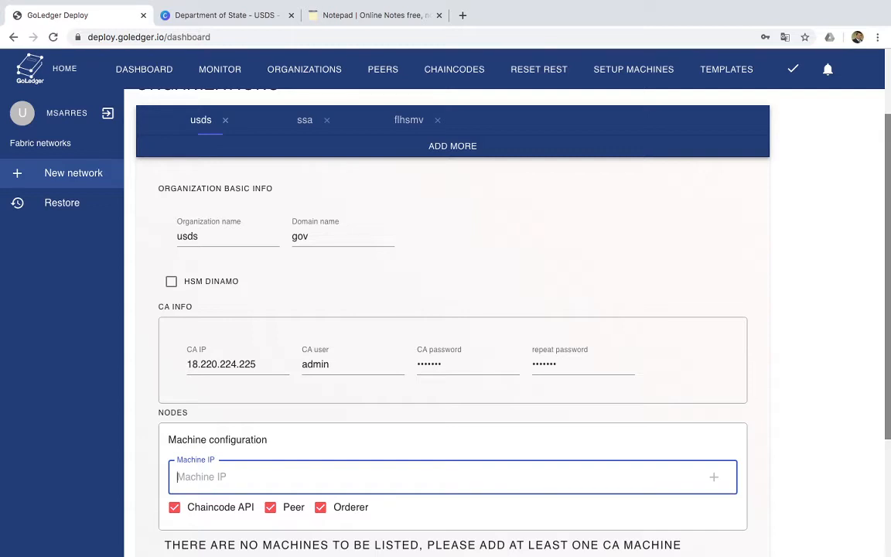
{"action": "key", "text": "ctrl+v"}
{"action": "key", "text": "Return"}
{"action": "scroll", "coordinate": [346, 323], "scroll_direction": "up", "scroll_amount": 1}
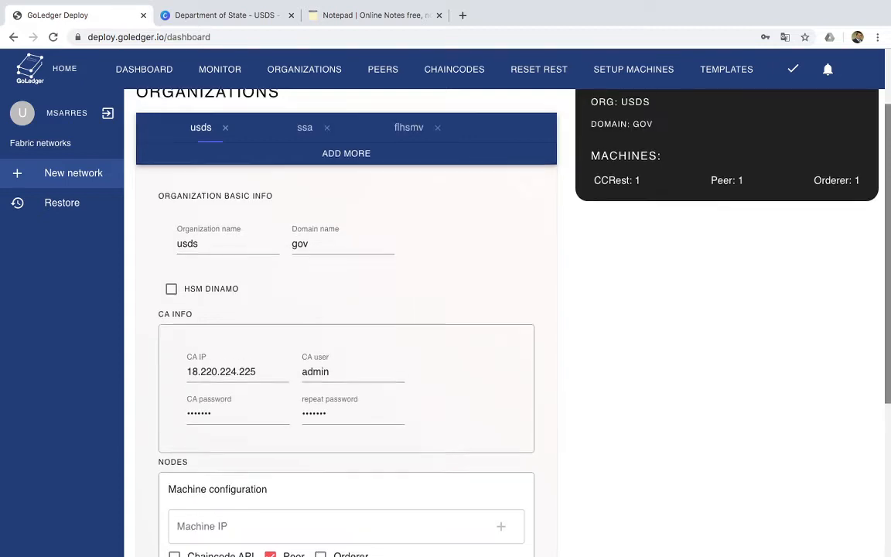
{"action": "scroll", "coordinate": [347, 322], "scroll_direction": "down", "scroll_amount": 3}
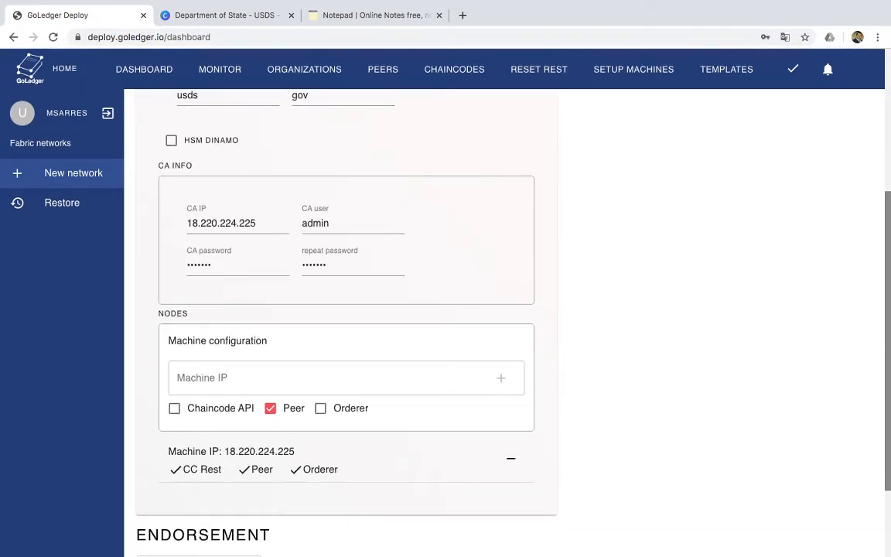
{"action": "scroll", "coordinate": [347, 322], "scroll_direction": "up", "scroll_amount": 5}
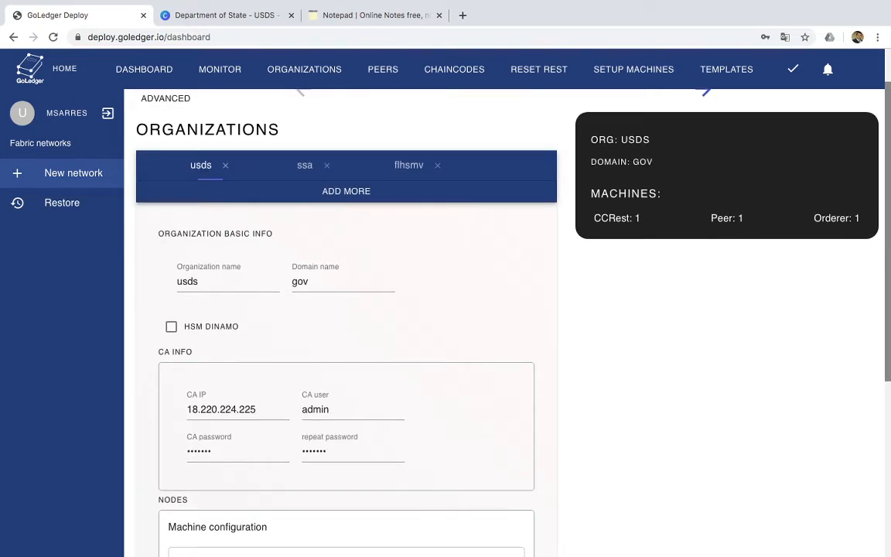
Fill in the ssa organization's CA info with user admin and enter the CA password in both password fields
{"action": "left_click", "coordinate": [305, 165]}
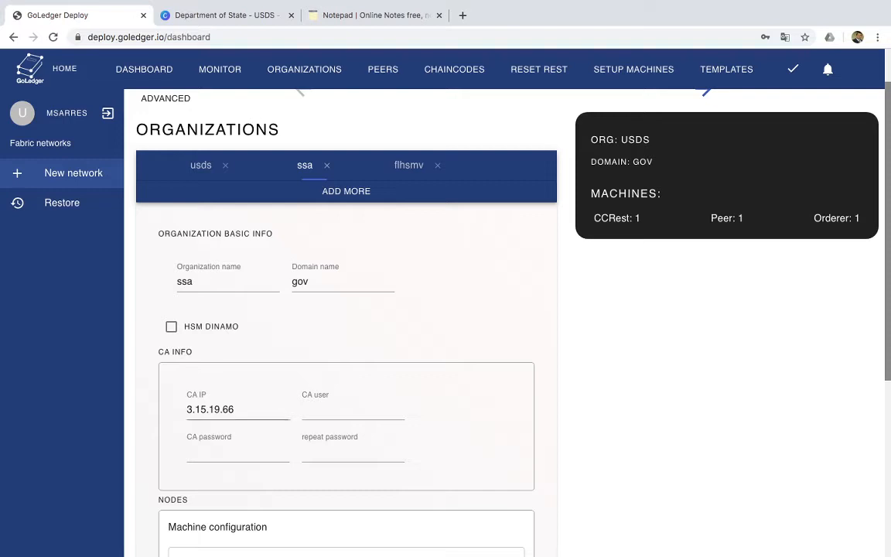
{"action": "left_click", "coordinate": [353, 410]}
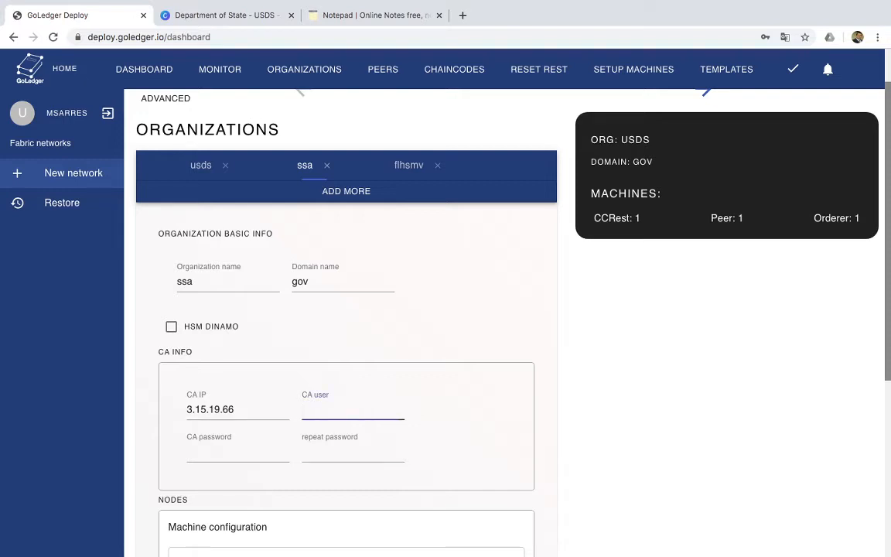
{"action": "type", "text": "admin"}
{"action": "key", "text": "Tab"}
{"action": "type", "text": "•••"}
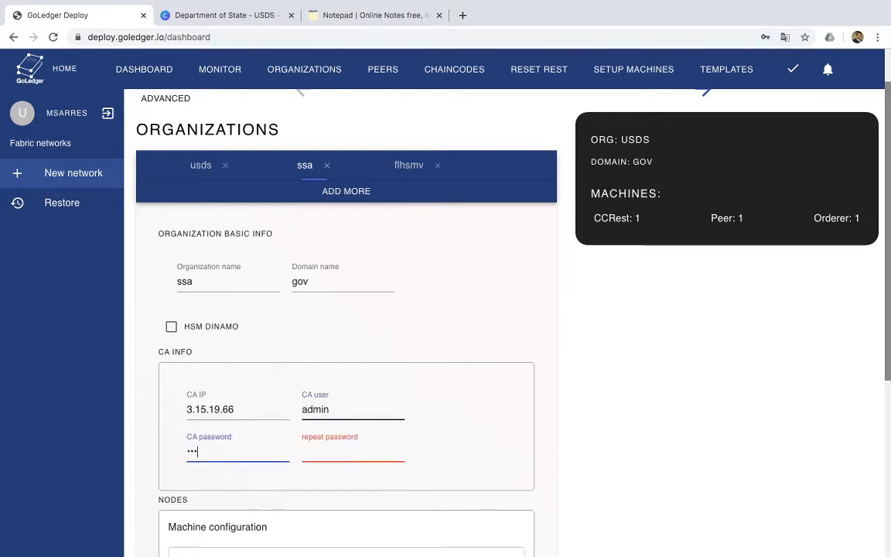
{"action": "type", "text": "••••"}
{"action": "key", "text": "Tab"}
{"action": "type", "text": "•••"}
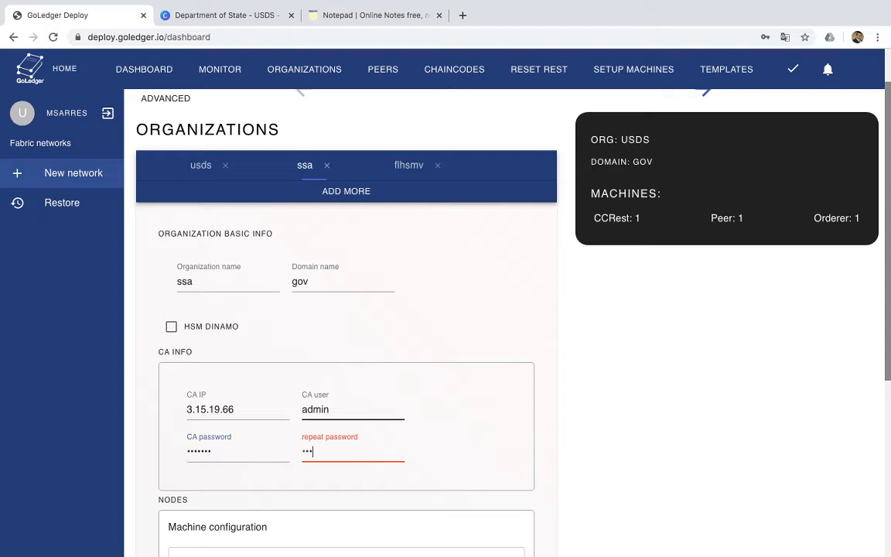
{"action": "type", "text": "••••"}
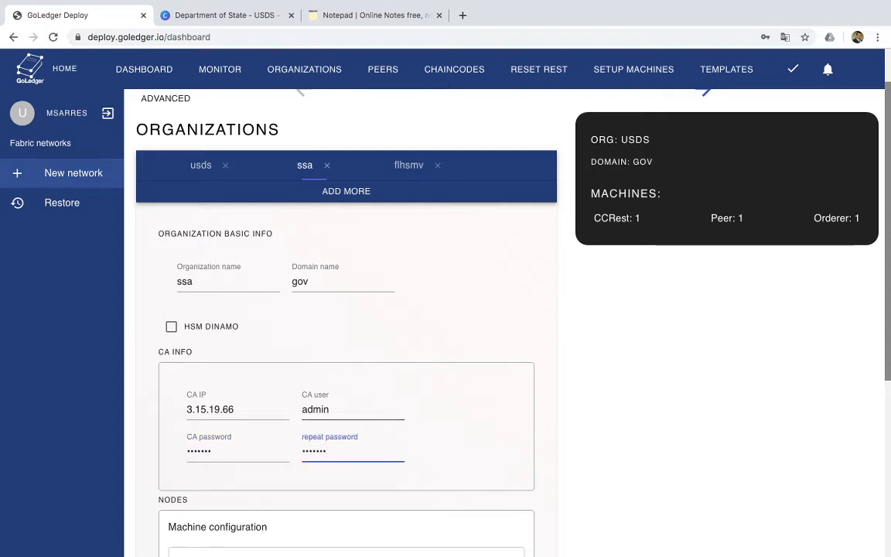
Add the ssa organization's CA IP 3.15.19.66 as a machine with the Chaincode API, Peer and Orderer roles
{"action": "scroll", "coordinate": [503, 325], "scroll_direction": "down", "scroll_amount": 1}
{"action": "scroll", "coordinate": [445, 325], "scroll_direction": "down", "scroll_amount": 3}
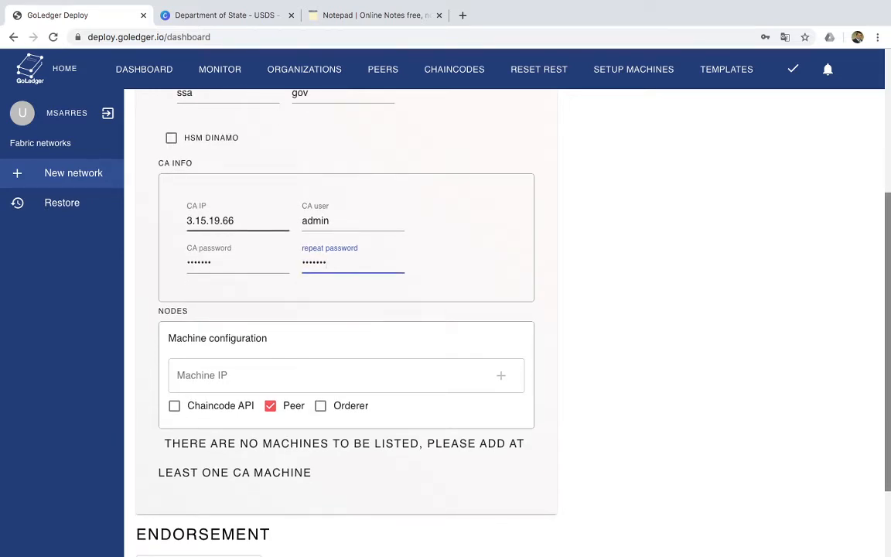
{"action": "double_click", "coordinate": [210, 221]}
{"action": "key", "text": "super+c"}
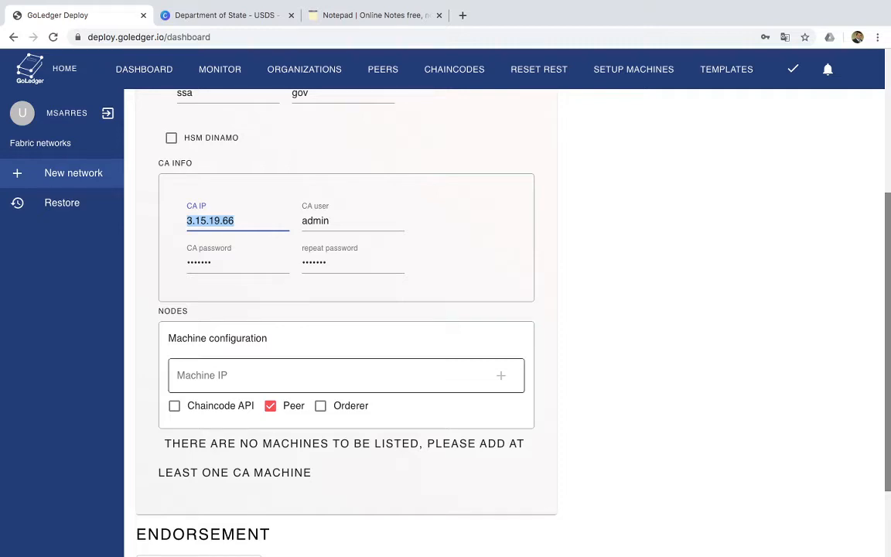
{"action": "left_click", "coordinate": [239, 375]}
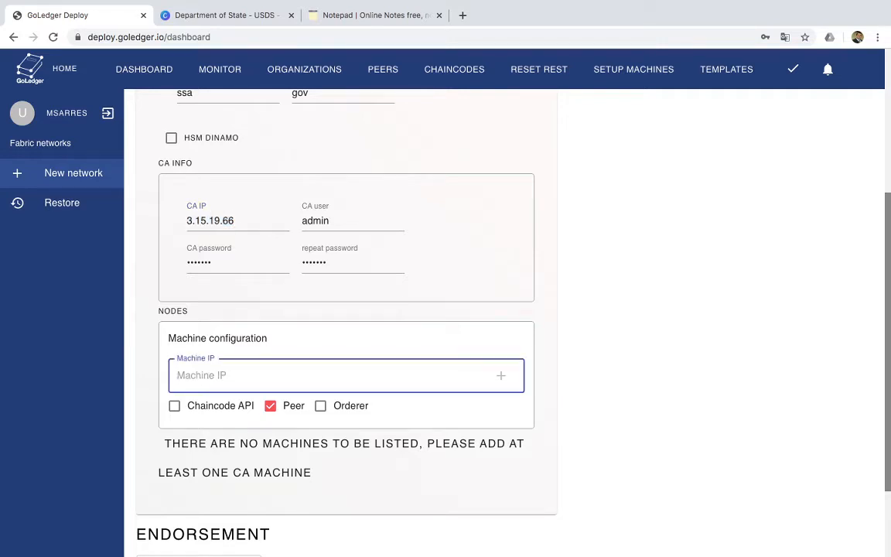
{"action": "key", "text": "super+v"}
{"action": "left_click", "coordinate": [175, 406]}
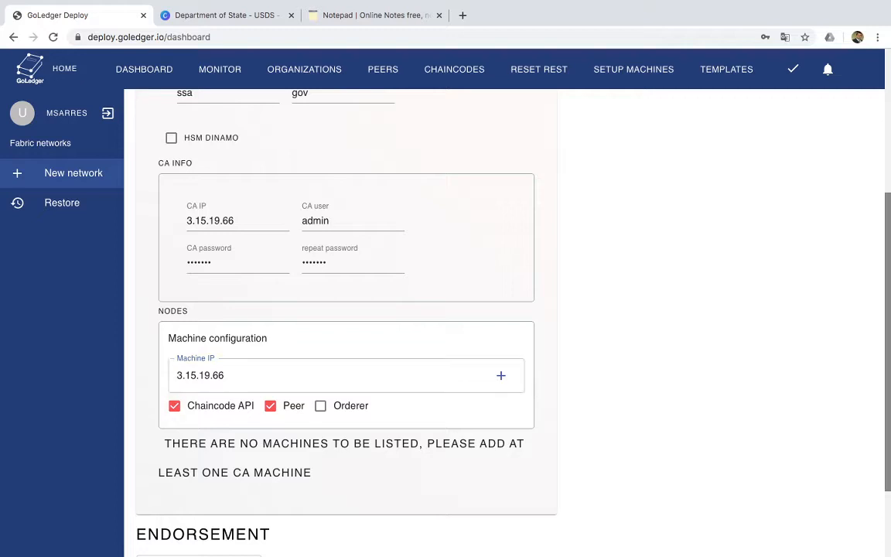
{"action": "left_click", "coordinate": [320, 406]}
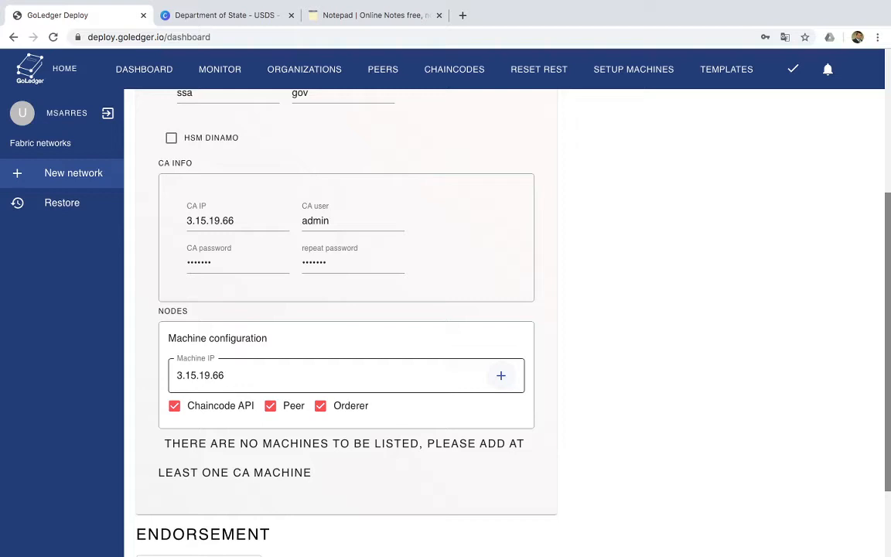
{"action": "left_click", "coordinate": [502, 376]}
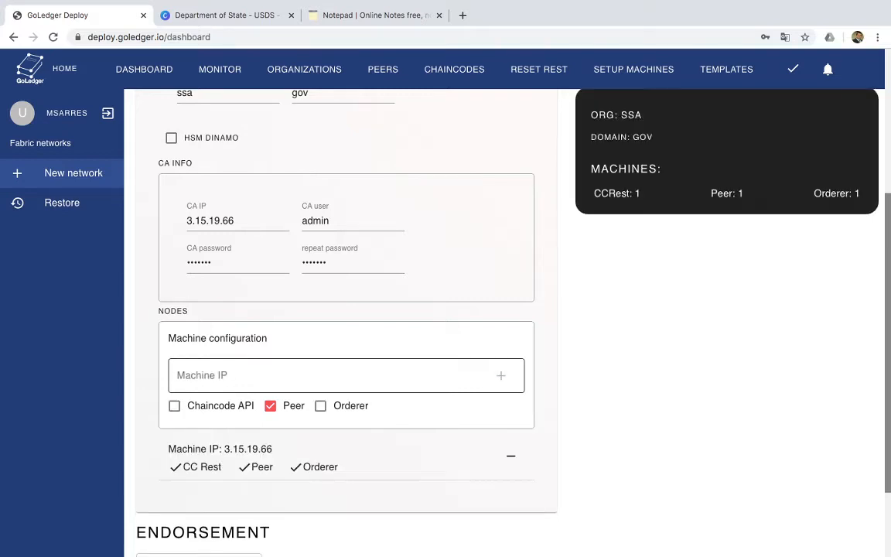
{"action": "scroll", "coordinate": [346, 322], "scroll_direction": "down", "scroll_amount": 2}
Fill in the flhsmv organization's CA info with user admin and enter the CA password in both password fields
{"action": "scroll", "coordinate": [346, 322], "scroll_direction": "up", "scroll_amount": 4}
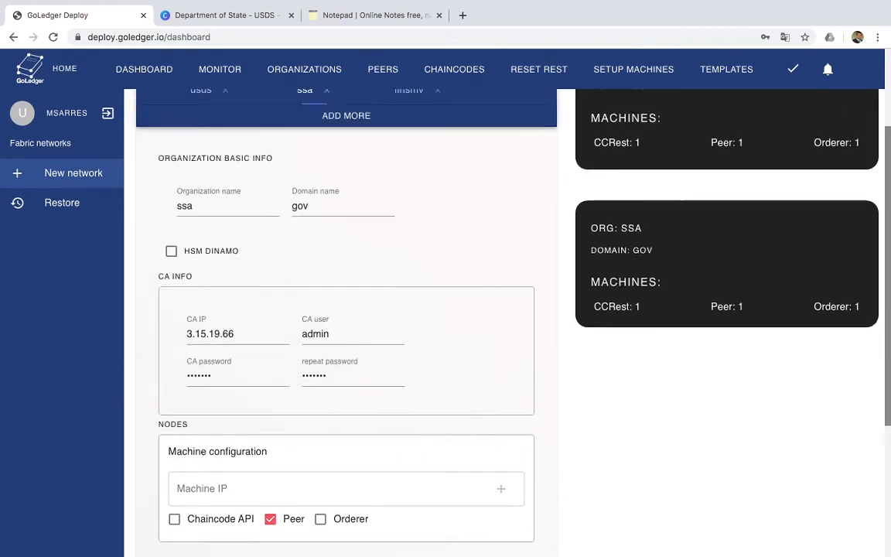
{"action": "scroll", "coordinate": [461, 290], "scroll_direction": "up", "scroll_amount": 1}
{"action": "left_click", "coordinate": [408, 184]}
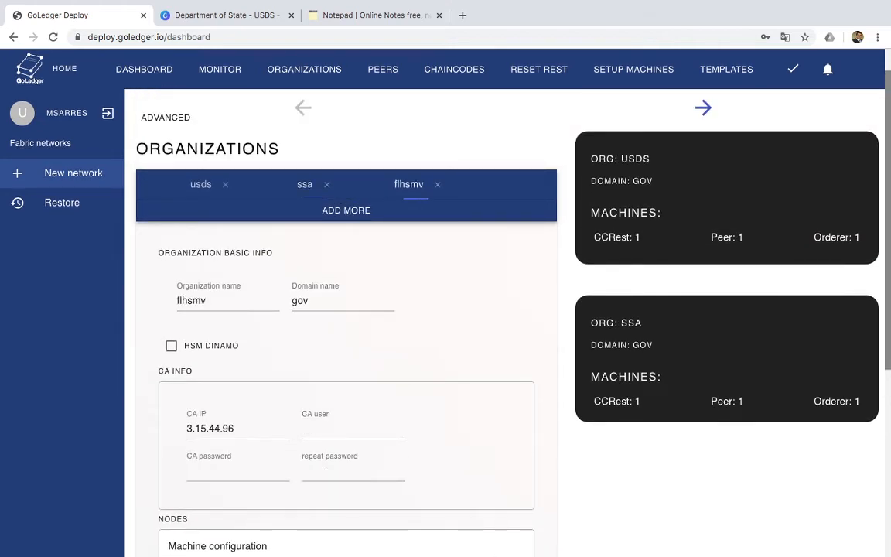
{"action": "left_click", "coordinate": [353, 429]}
{"action": "type", "text": "admin"}
{"action": "key", "text": "Tab"}
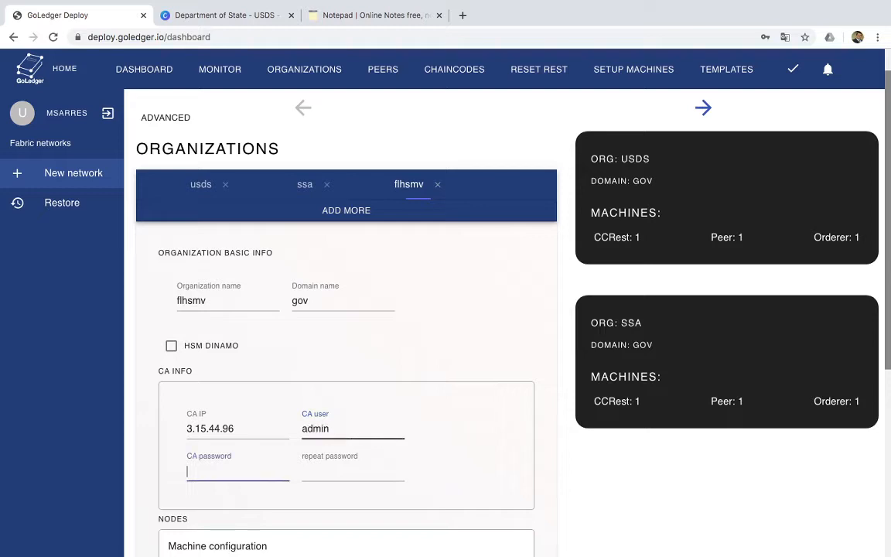
{"action": "type", "text": "adminpw"}
{"action": "key", "text": "Tab"}
{"action": "type", "text": "adm"}
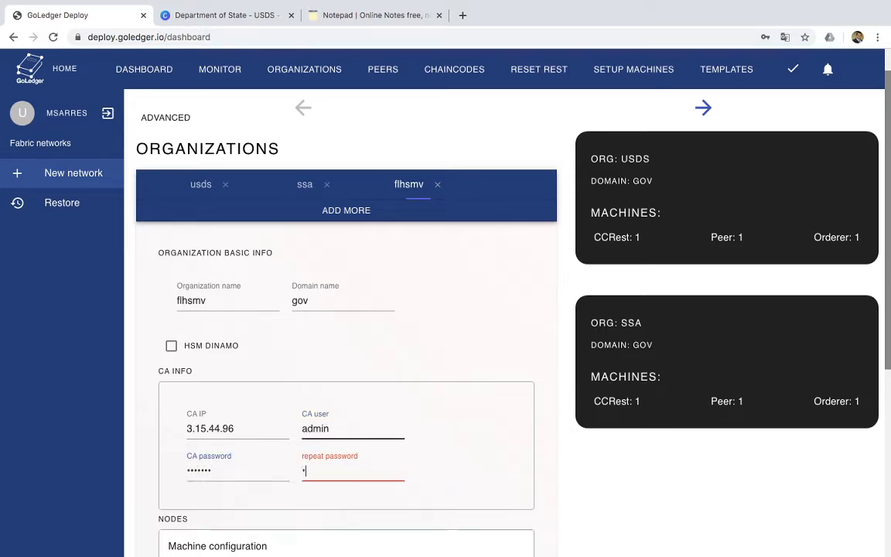
{"action": "type", "text": "inpw"}
Add the flhsmv organization's CA IP 3.15.44.96 as a machine with the Chaincode API, Peer and Orderer roles
{"action": "scroll", "coordinate": [347, 310], "scroll_direction": "down", "scroll_amount": 5}
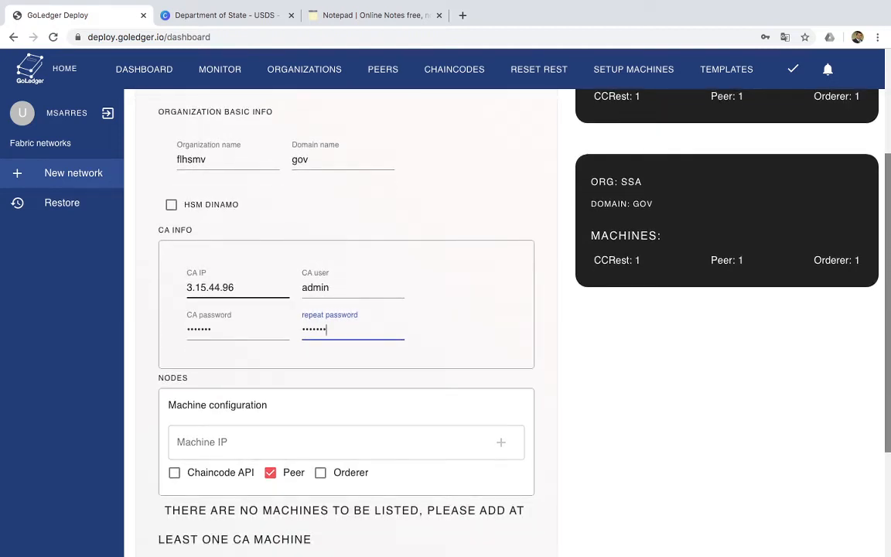
{"action": "double_click", "coordinate": [211, 288]}
{"action": "key", "text": "ctrl+c"}
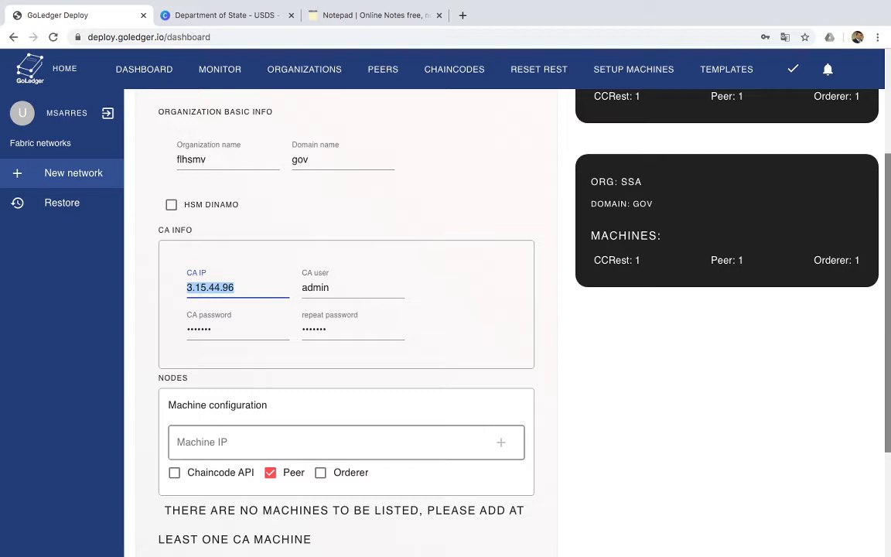
{"action": "left_click", "coordinate": [286, 442]}
{"action": "key", "text": "ctrl+v"}
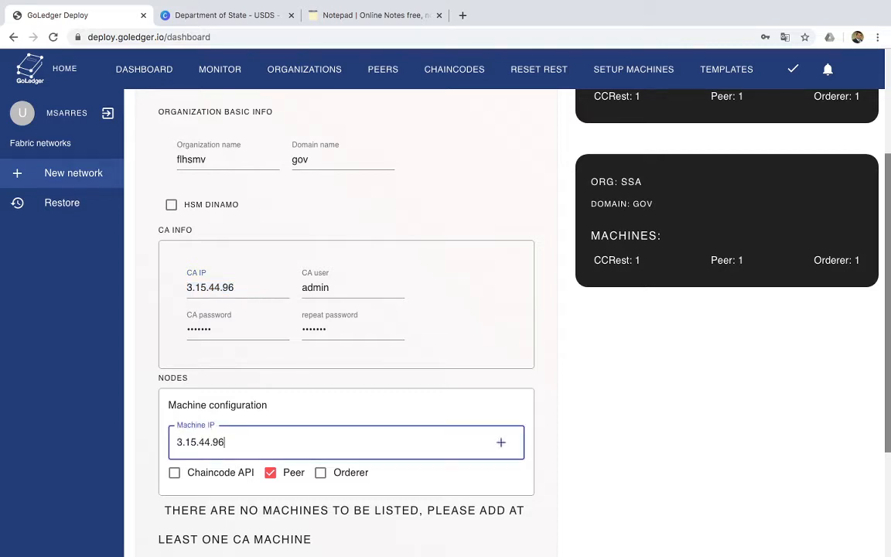
{"action": "left_click", "coordinate": [175, 472]}
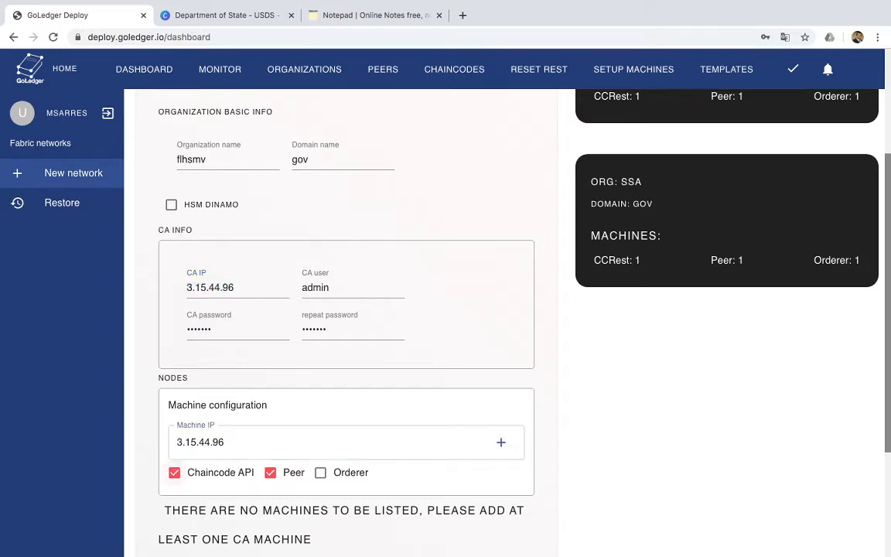
{"action": "left_click", "coordinate": [320, 471]}
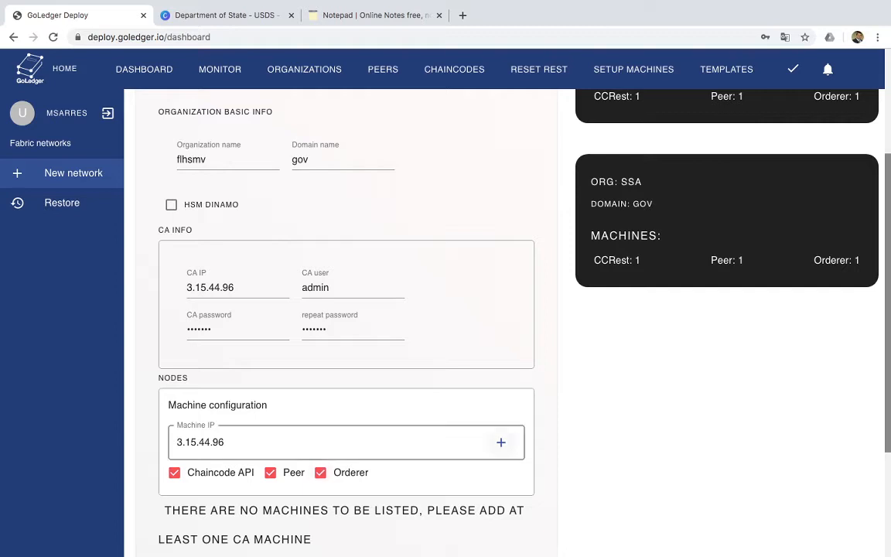
{"action": "left_click", "coordinate": [500, 442]}
{"action": "scroll", "coordinate": [446, 310], "scroll_direction": "down", "scroll_amount": 2}
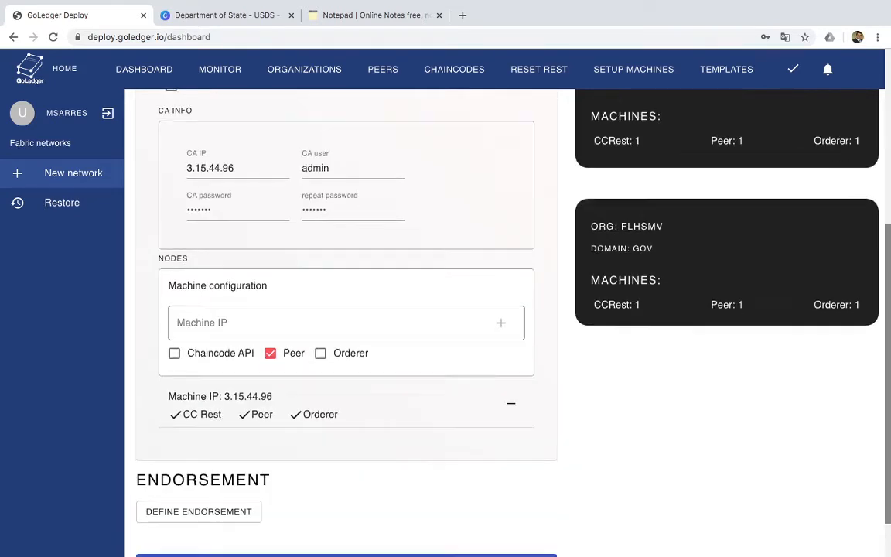
Start defining the network's endorsement policy and add an element for the usds organization with the member role
{"action": "scroll", "coordinate": [445, 310], "scroll_direction": "up", "scroll_amount": 2}
{"action": "scroll", "coordinate": [445, 309], "scroll_direction": "down", "scroll_amount": 3}
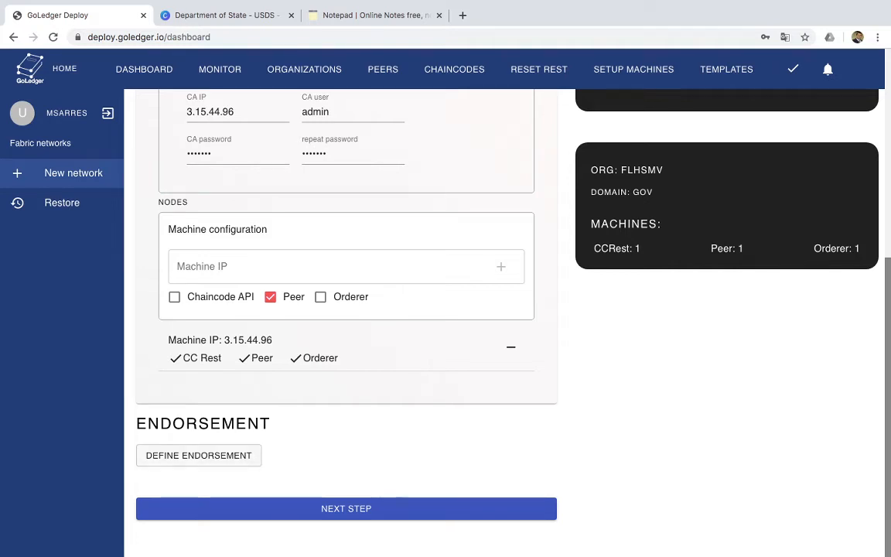
{"action": "left_click", "coordinate": [199, 456]}
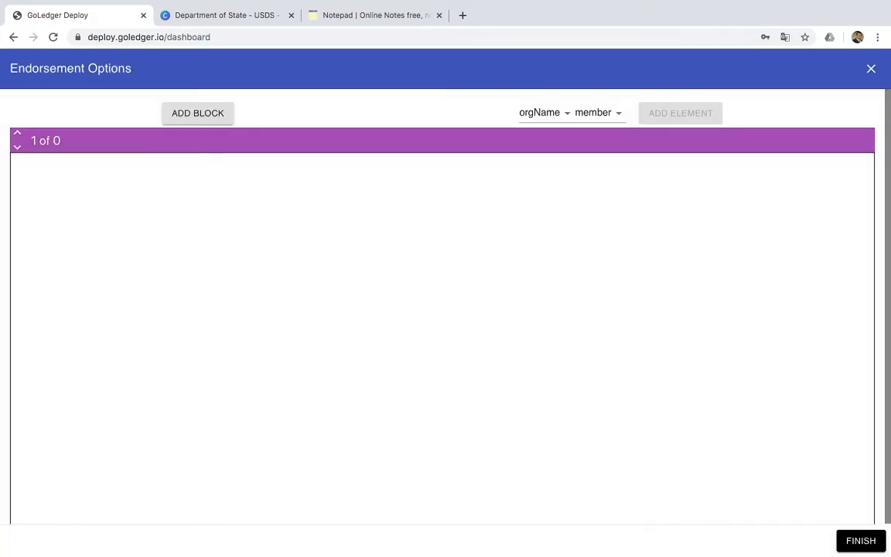
{"action": "left_click", "coordinate": [546, 113]}
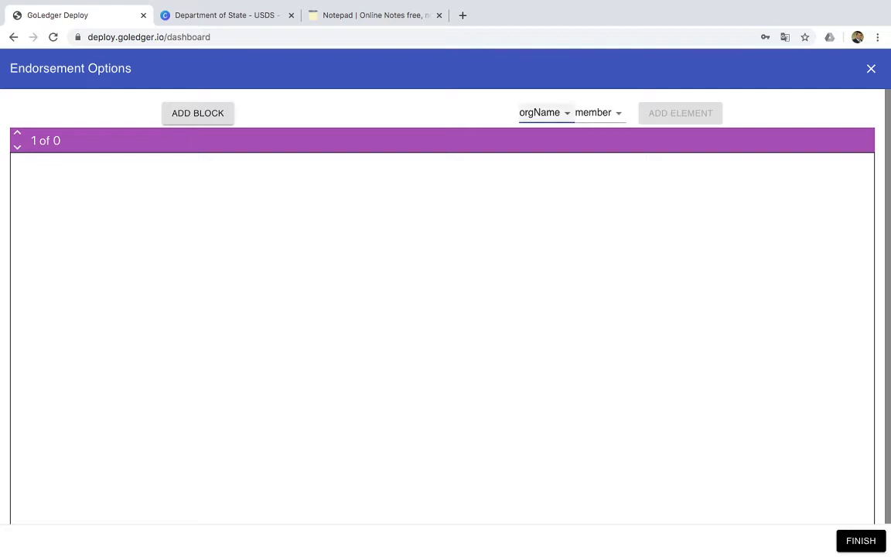
{"action": "left_click", "coordinate": [541, 128]}
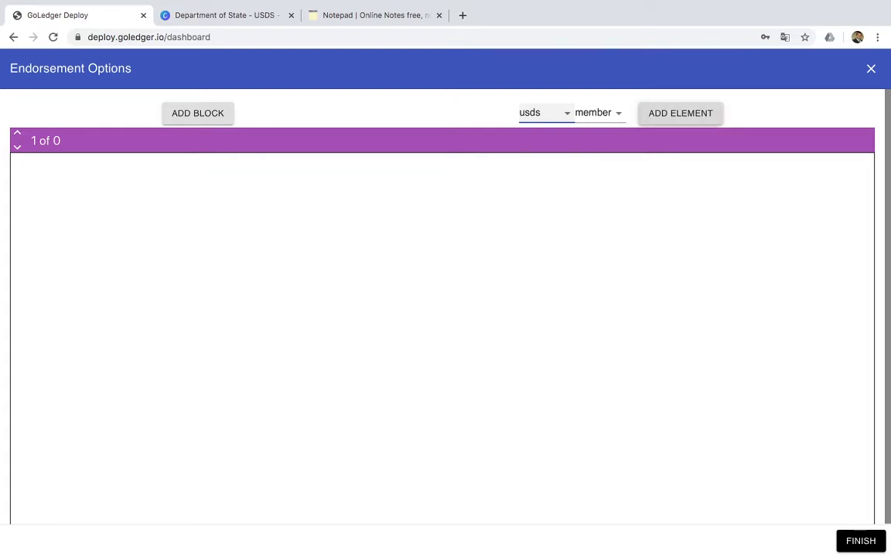
{"action": "left_click", "coordinate": [681, 112]}
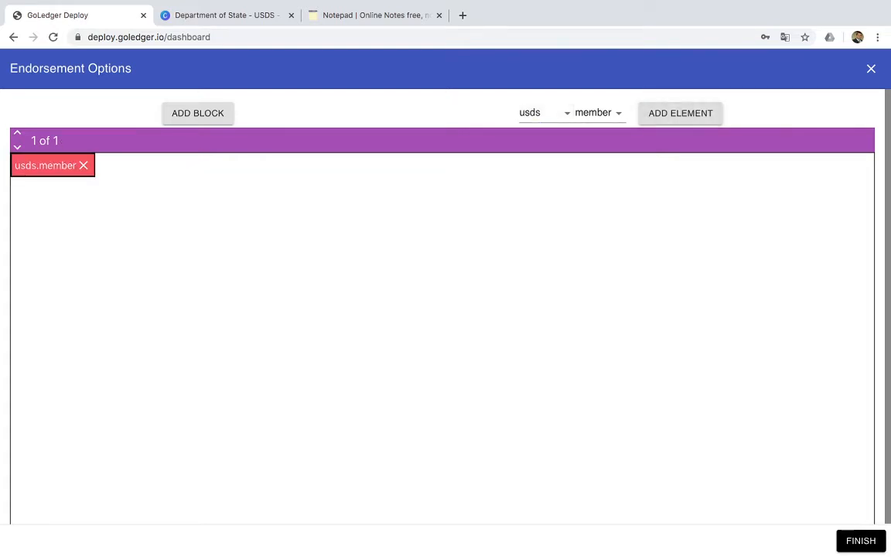
Add an empty block to the endorsement policy and remove it again
{"action": "left_click", "coordinate": [198, 113]}
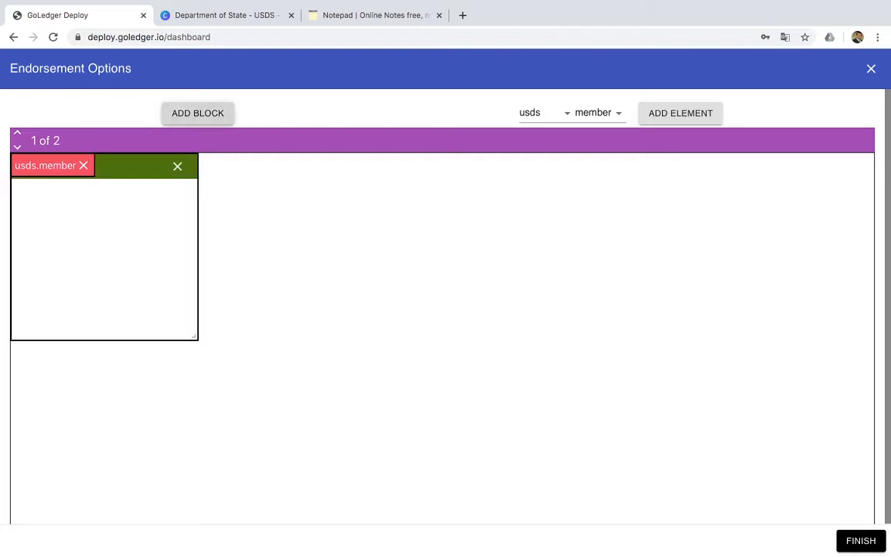
{"action": "left_click", "coordinate": [177, 166]}
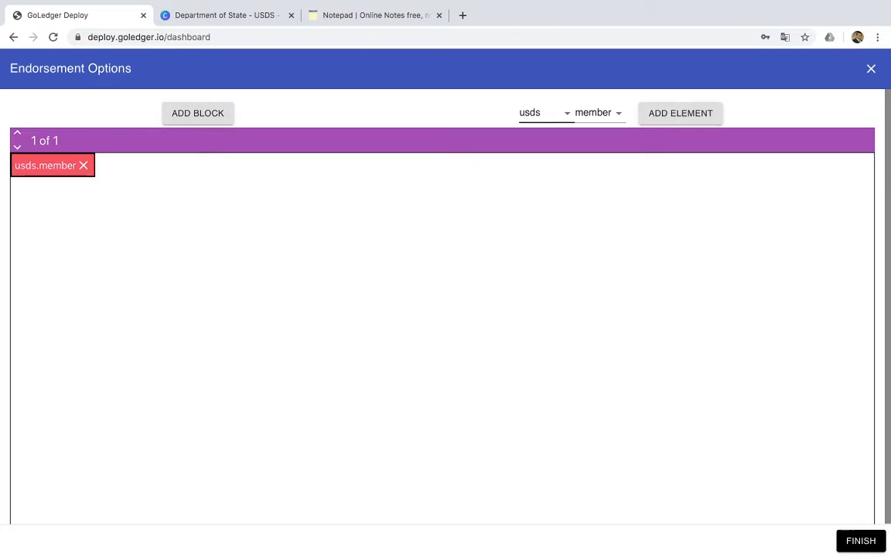
Add an element for the ssa organization with the member role to the endorsement policy
{"action": "left_click", "coordinate": [546, 113]}
{"action": "left_click", "coordinate": [540, 126]}
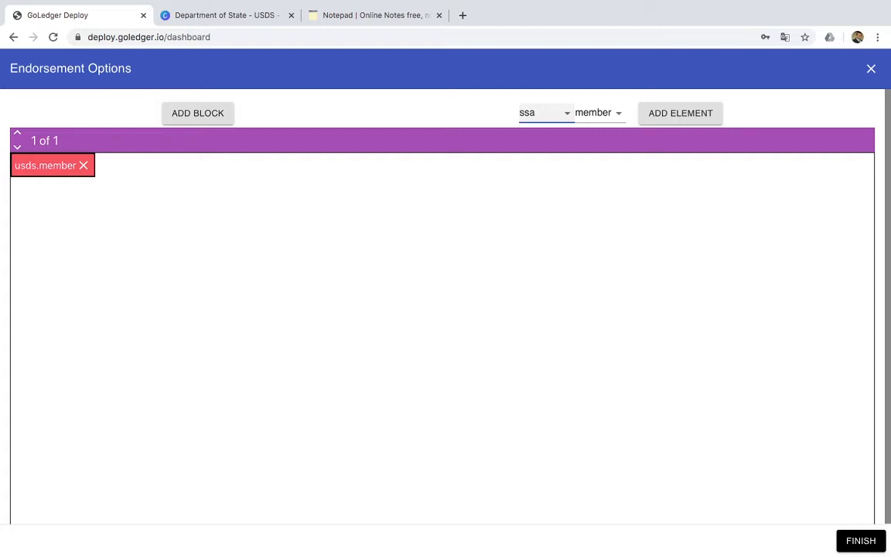
{"action": "left_click", "coordinate": [681, 113]}
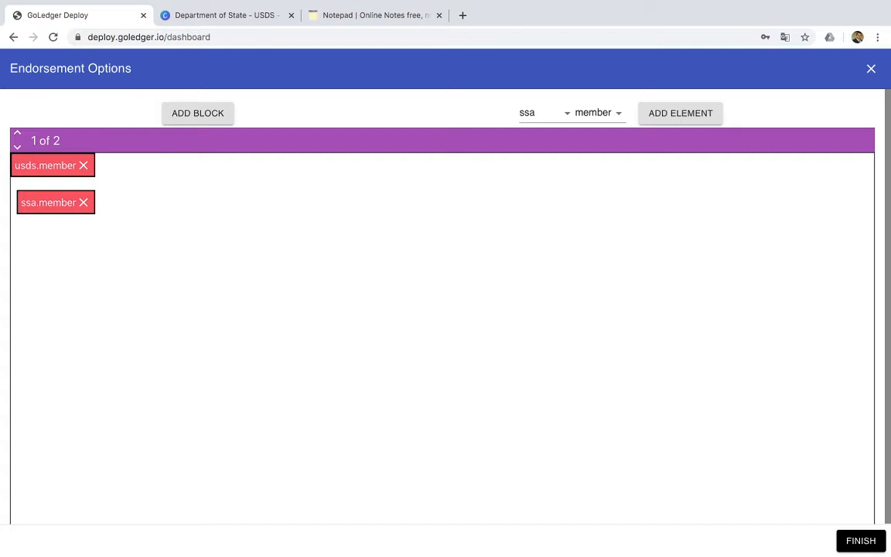
Finish the endorsement policy with the usds and ssa members and continue to the network definitions
{"action": "left_click", "coordinate": [861, 541]}
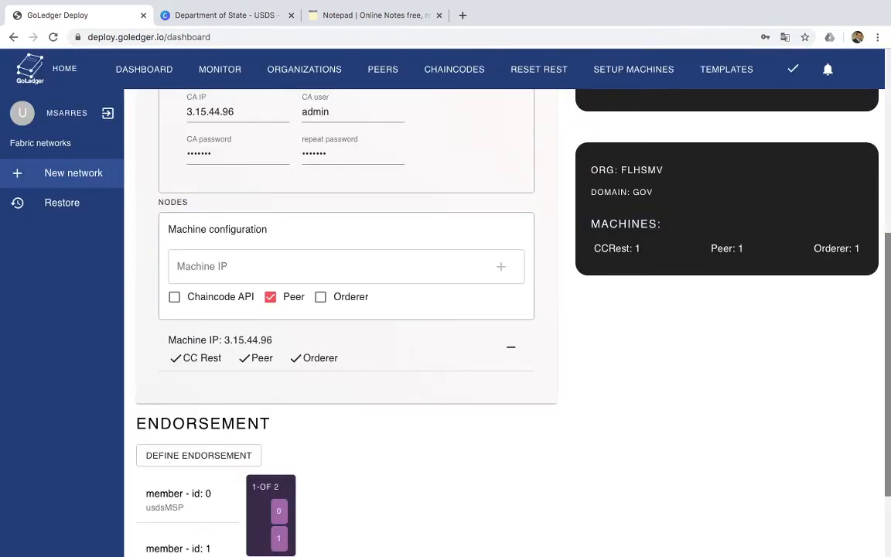
{"action": "scroll", "coordinate": [508, 323], "scroll_direction": "down", "scroll_amount": 2}
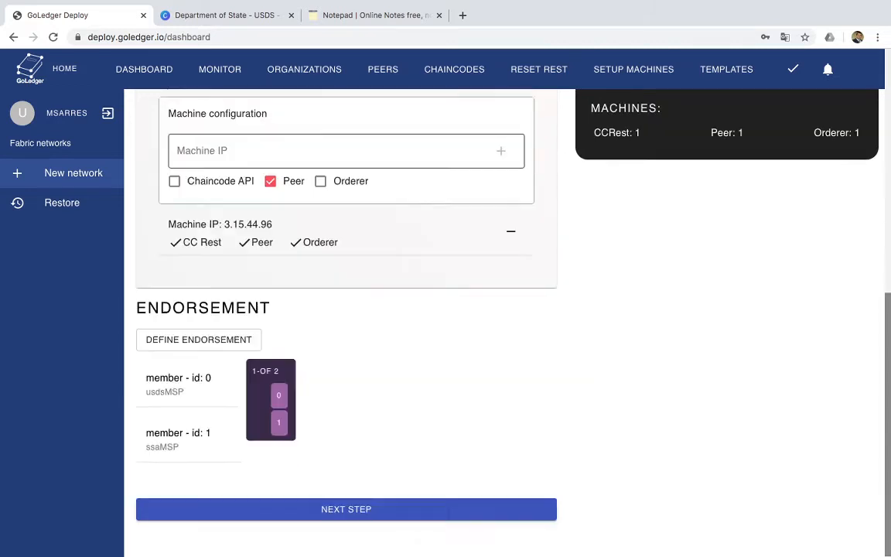
{"action": "scroll", "coordinate": [507, 323], "scroll_direction": "up", "scroll_amount": 5}
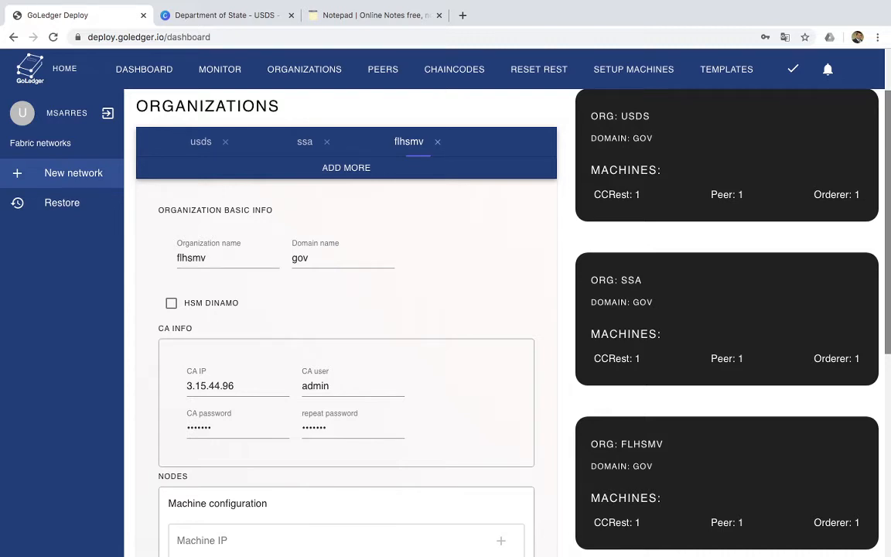
{"action": "scroll", "coordinate": [508, 322], "scroll_direction": "down", "scroll_amount": 5}
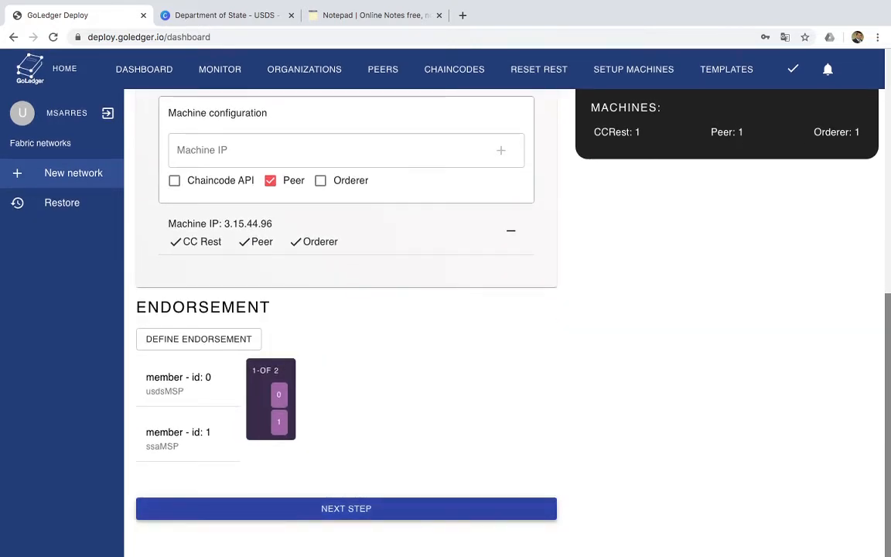
{"action": "left_click", "coordinate": [346, 509]}
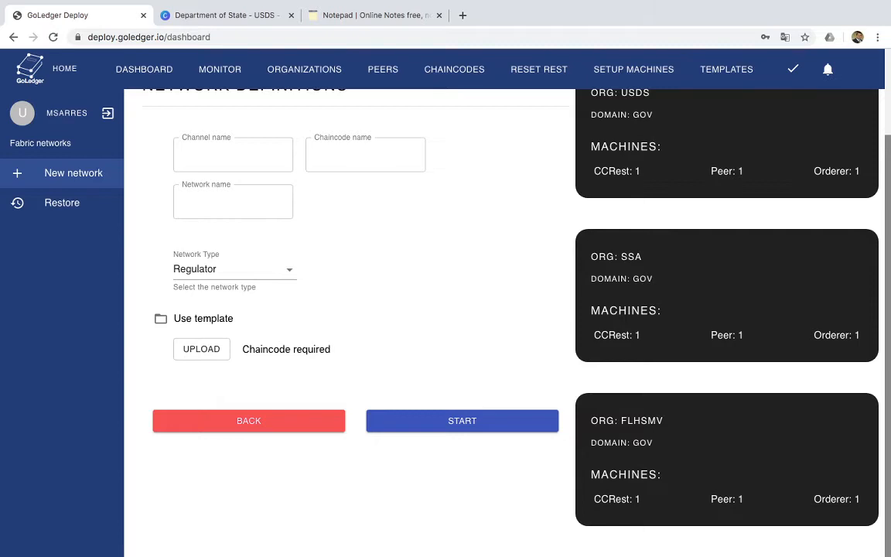
Turn on the use of a template, name the channel mainchannel and name the network natid
{"action": "left_click", "coordinate": [161, 318]}
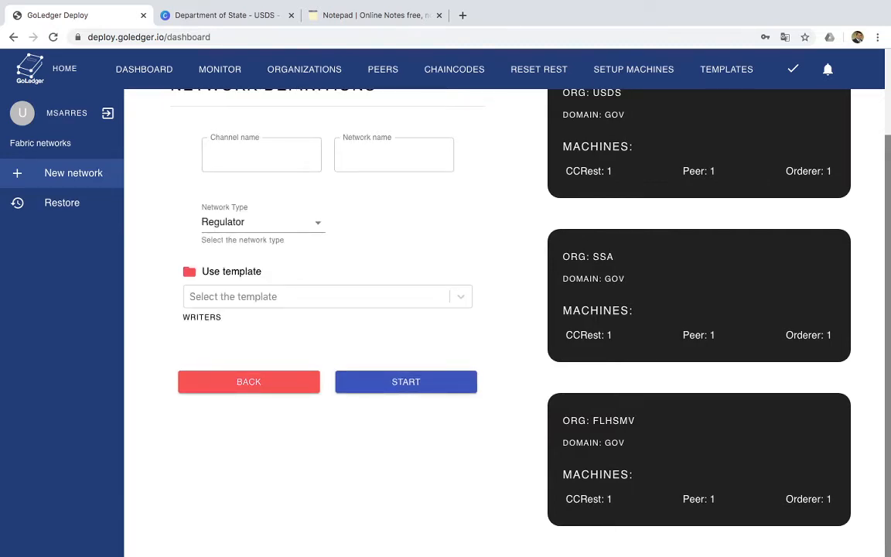
{"action": "left_click", "coordinate": [262, 155]}
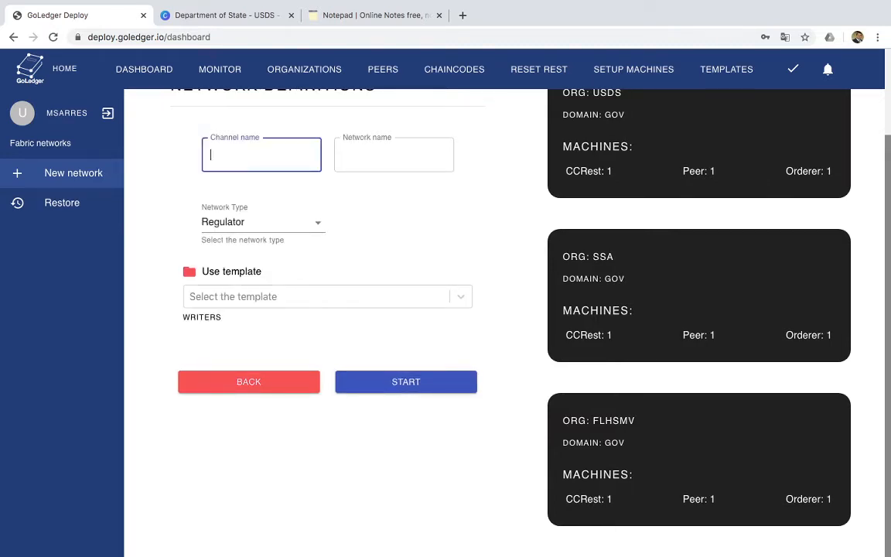
{"action": "type", "text": "mainchannel"}
{"action": "key", "text": "Tab"}
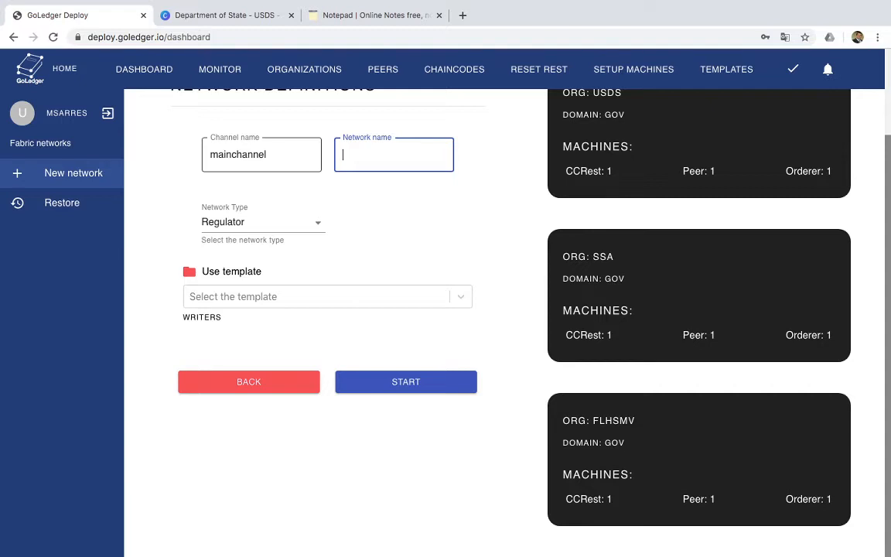
{"action": "scroll", "coordinate": [502, 309], "scroll_direction": "down", "scroll_amount": 2}
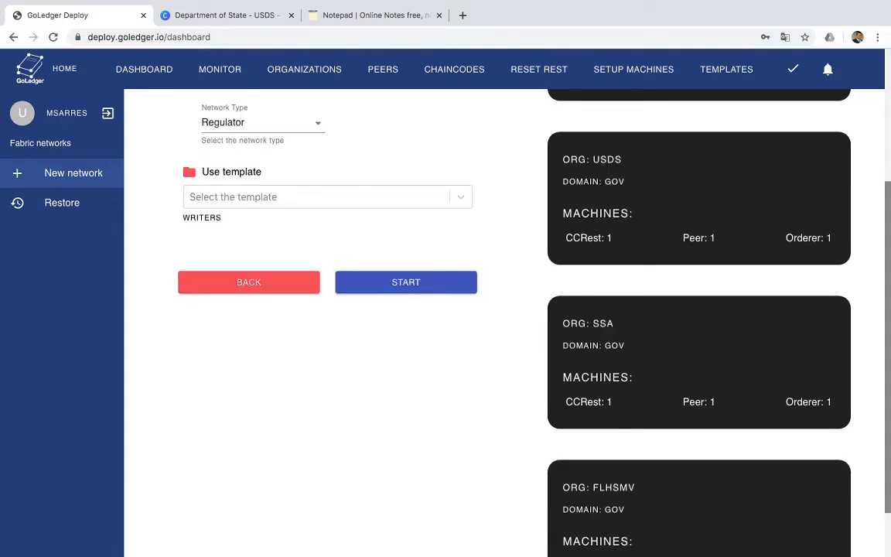
{"action": "scroll", "coordinate": [502, 309], "scroll_direction": "up", "scroll_amount": 3}
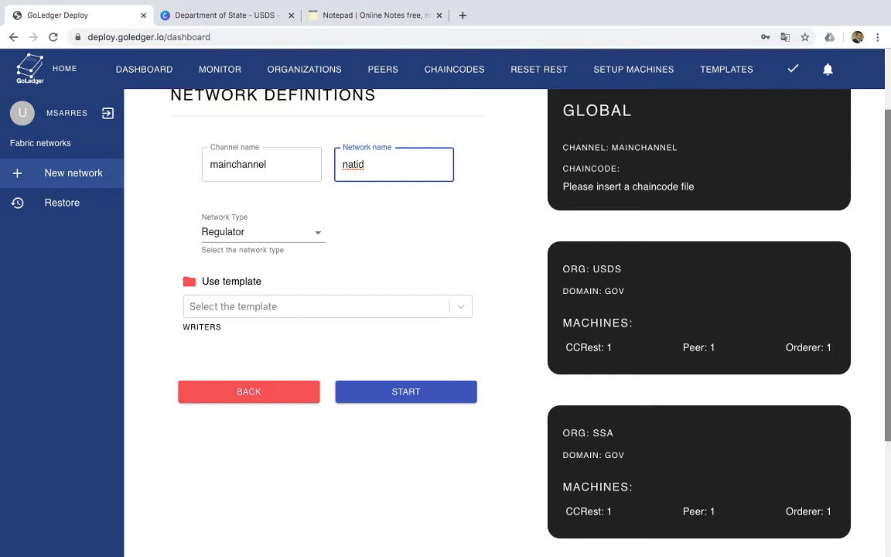
Choose USIDTemplate as the network's template
{"action": "left_click", "coordinate": [327, 306]}
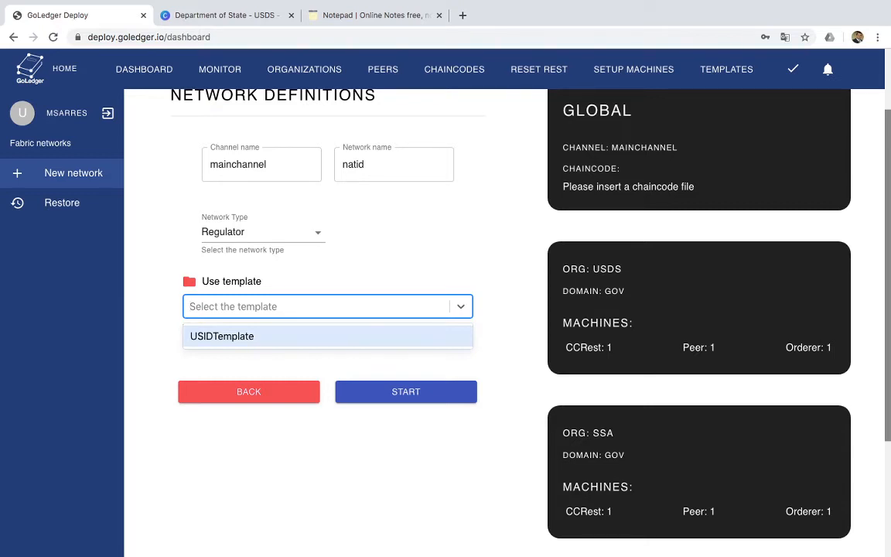
{"action": "left_click", "coordinate": [221, 336]}
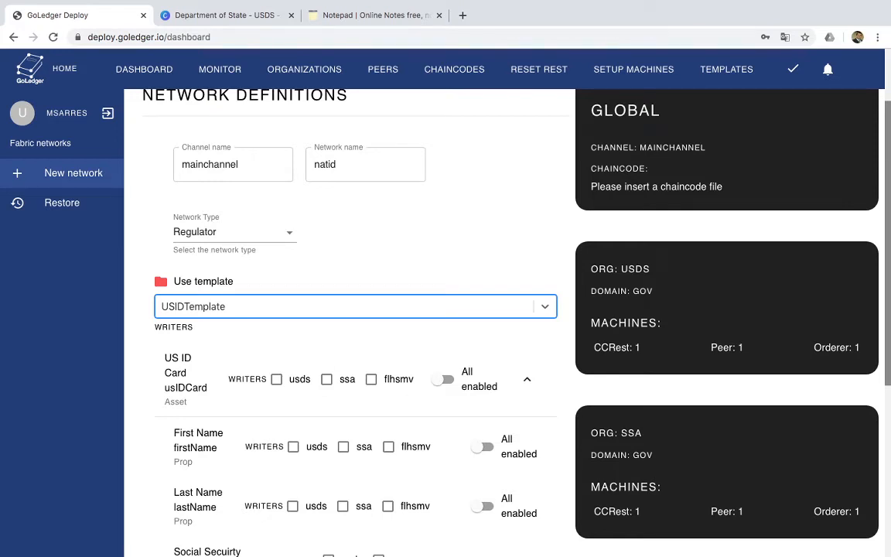
{"action": "scroll", "coordinate": [143, 327], "scroll_direction": "up", "scroll_amount": 2}
{"action": "scroll", "coordinate": [143, 326], "scroll_direction": "down", "scroll_amount": 5}
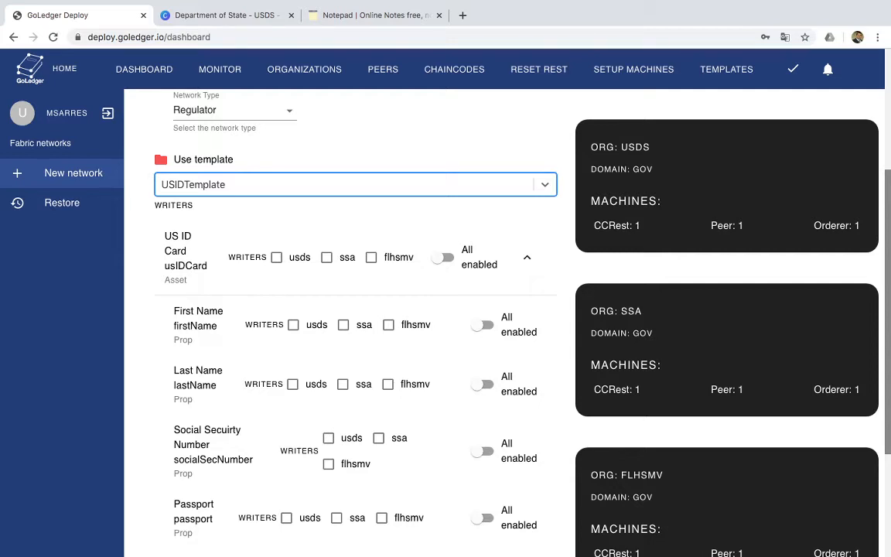
Enable all organizations as writers for the US ID Card asset and its First Name and Last Name properties
{"action": "left_click", "coordinate": [443, 257]}
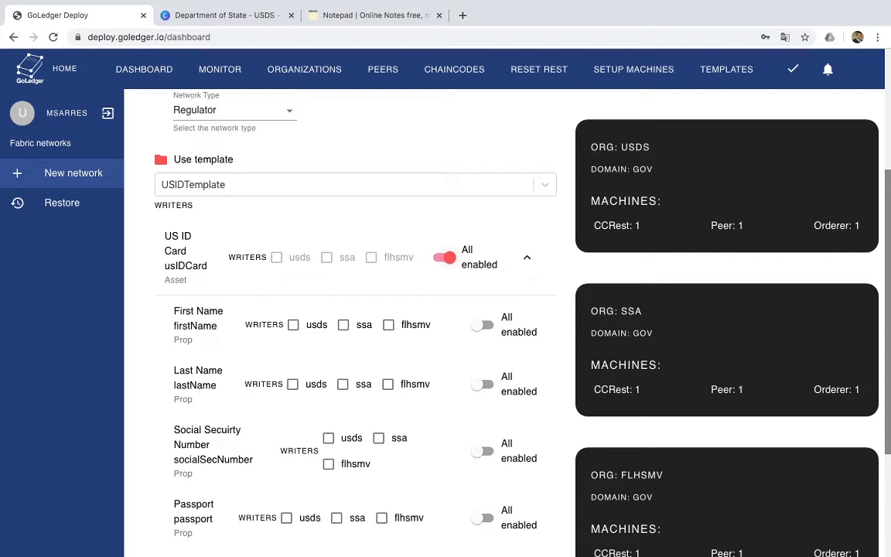
{"action": "scroll", "coordinate": [464, 309], "scroll_direction": "down", "scroll_amount": 1}
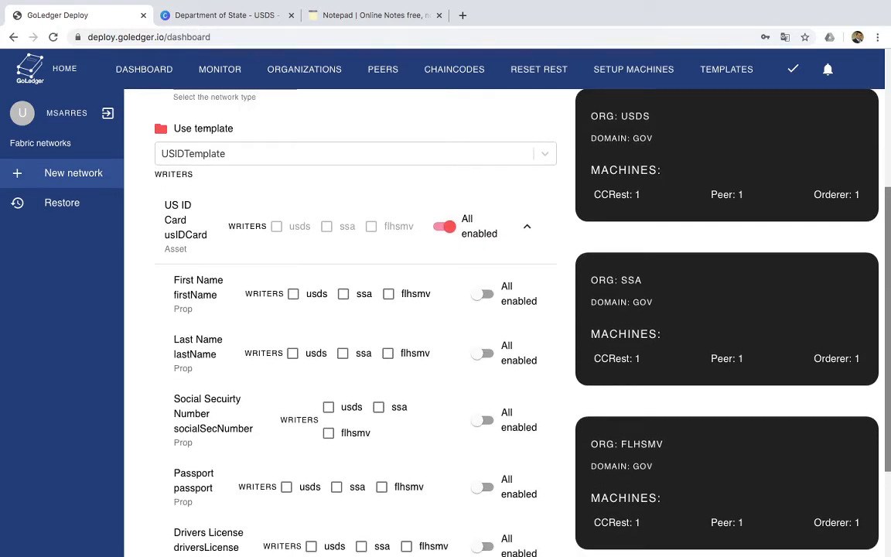
{"action": "left_click", "coordinate": [483, 293]}
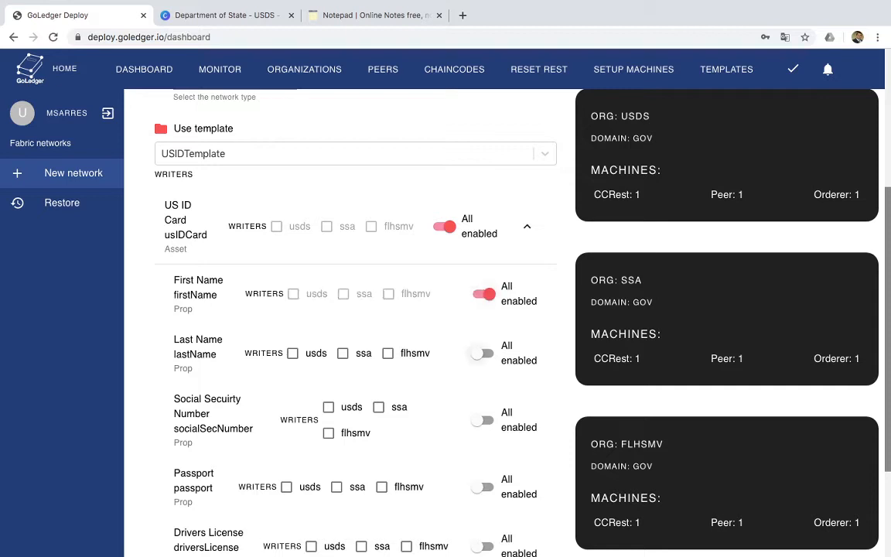
{"action": "left_click", "coordinate": [484, 354]}
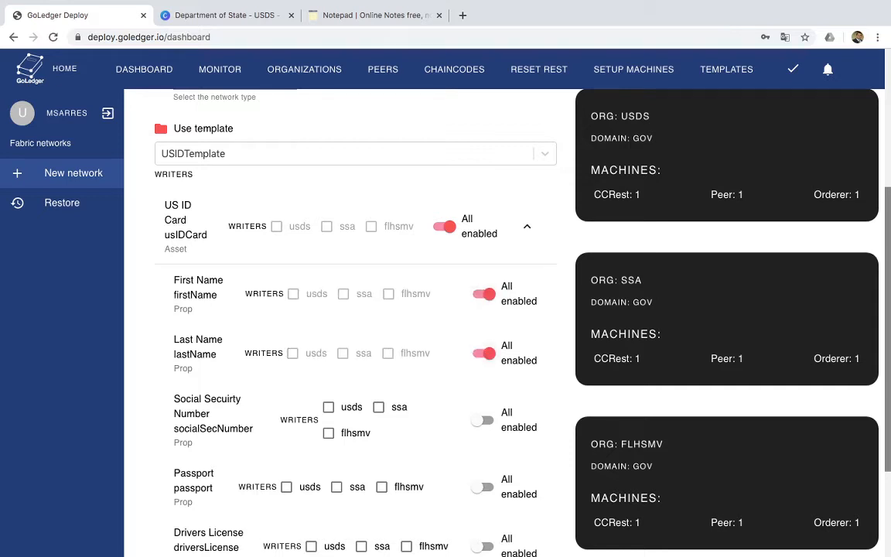
Set ssa as the writer of the Social Security Number, usds of the Passport and flhsmv of the Drivers License
{"action": "scroll", "coordinate": [464, 309], "scroll_direction": "down", "scroll_amount": 3}
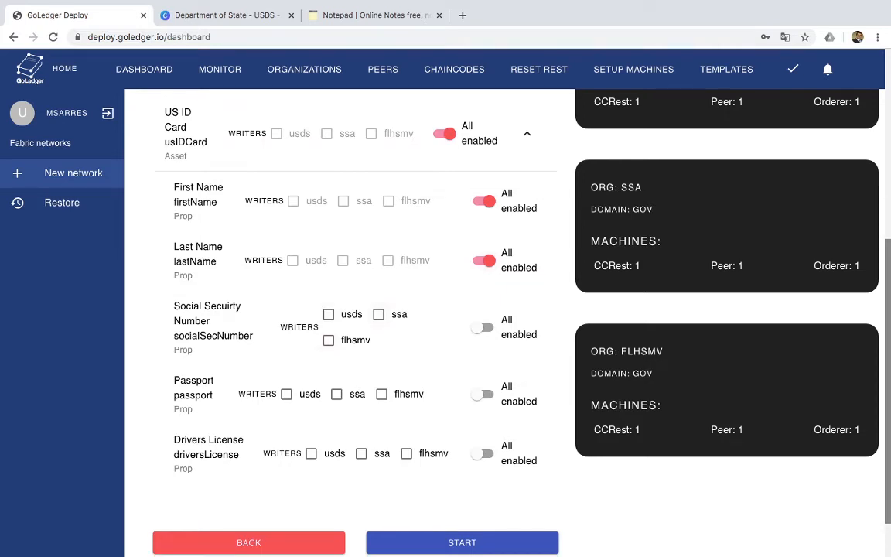
{"action": "left_click", "coordinate": [378, 314]}
{"action": "left_click", "coordinate": [286, 393]}
{"action": "left_click", "coordinate": [406, 453]}
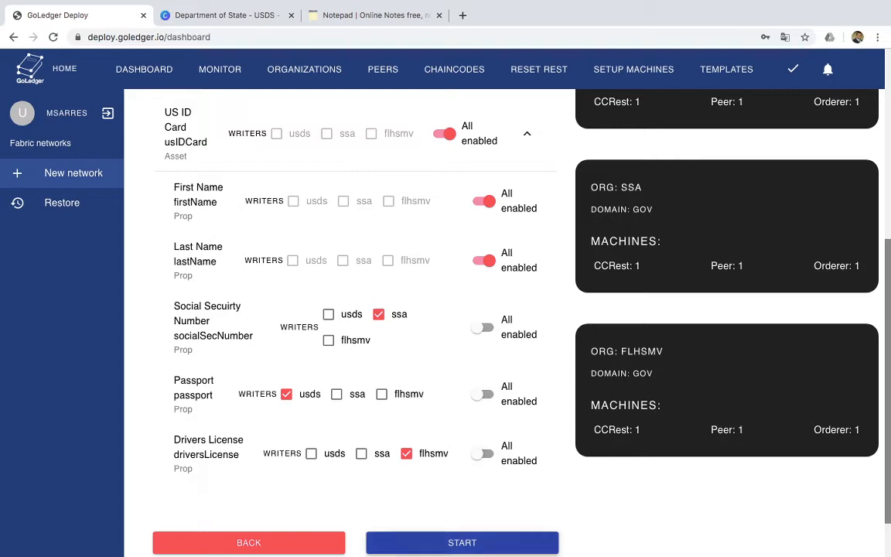
Start the network deployment, let it run to completion and dismiss the closing message
{"action": "left_click", "coordinate": [461, 542]}
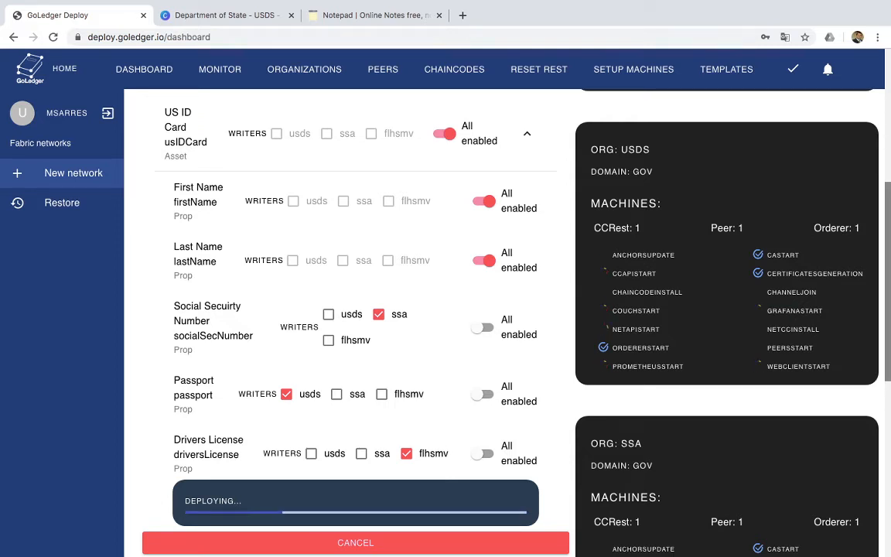
{"action": "scroll", "coordinate": [143, 326], "scroll_direction": "up", "scroll_amount": 5}
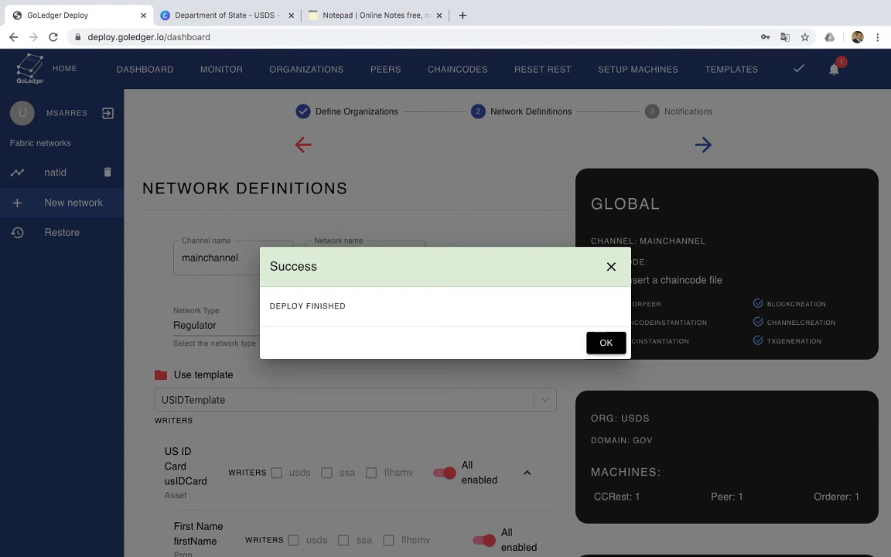
{"action": "left_click", "coordinate": [605, 343]}
{"action": "scroll", "coordinate": [508, 322], "scroll_direction": "down", "scroll_amount": 1}
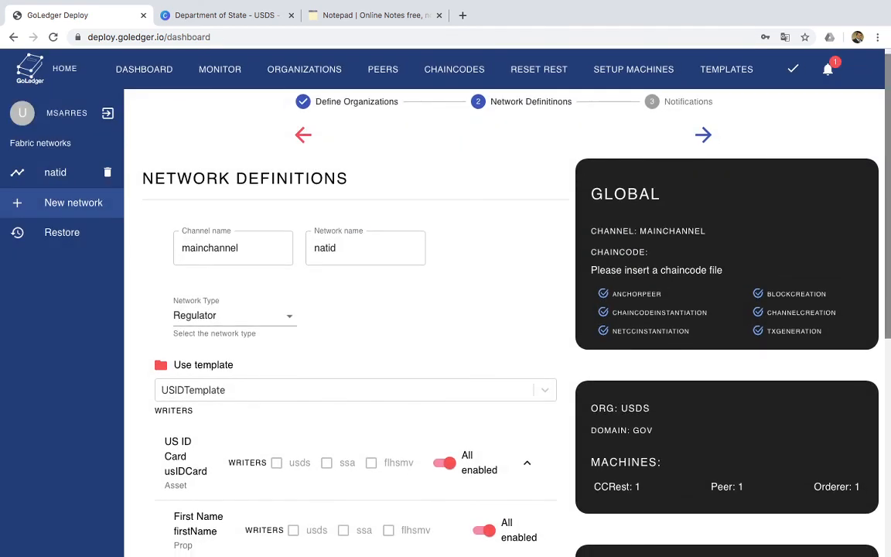
{"action": "scroll", "coordinate": [508, 323], "scroll_direction": "down", "scroll_amount": 3}
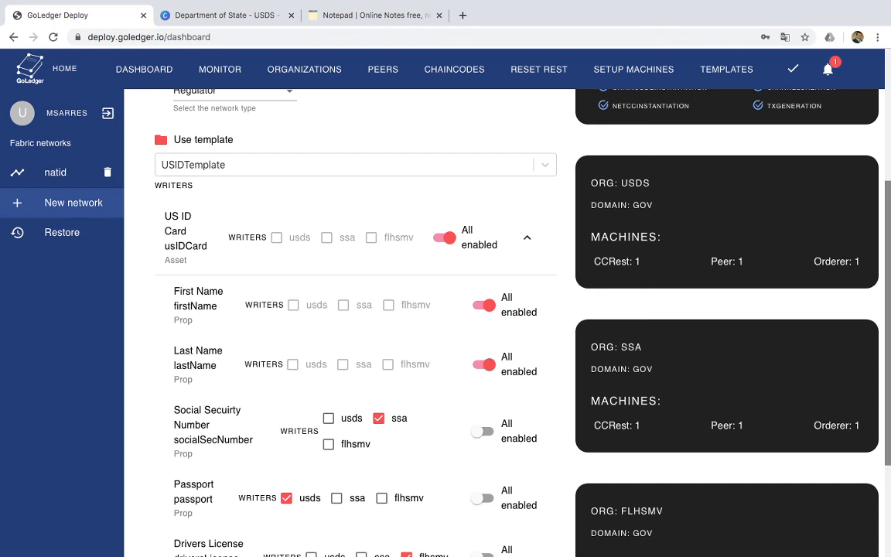
{"action": "scroll", "coordinate": [507, 322], "scroll_direction": "down", "scroll_amount": 1}
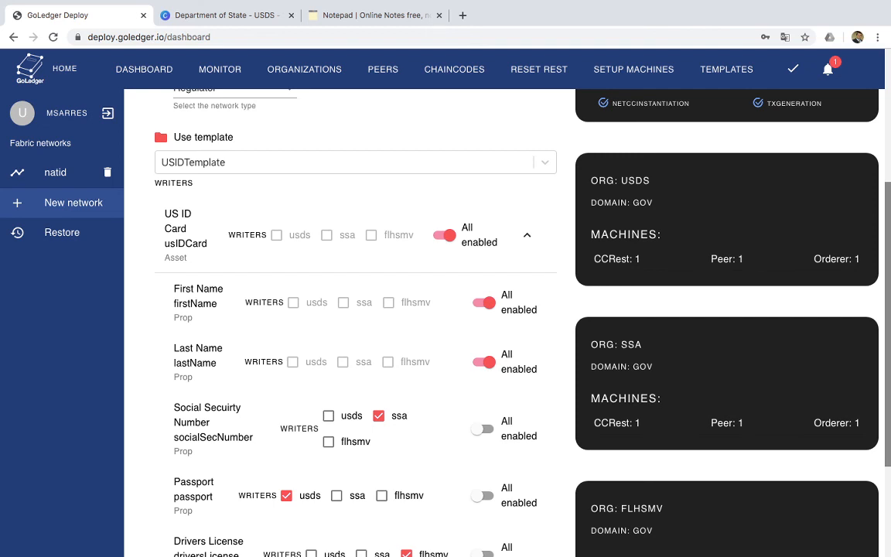
{"action": "scroll", "coordinate": [507, 323], "scroll_direction": "up", "scroll_amount": 5}
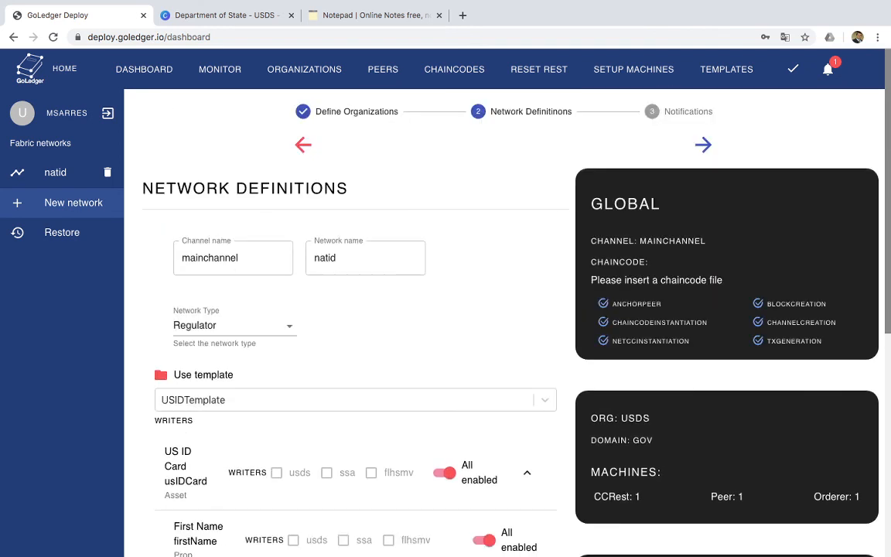